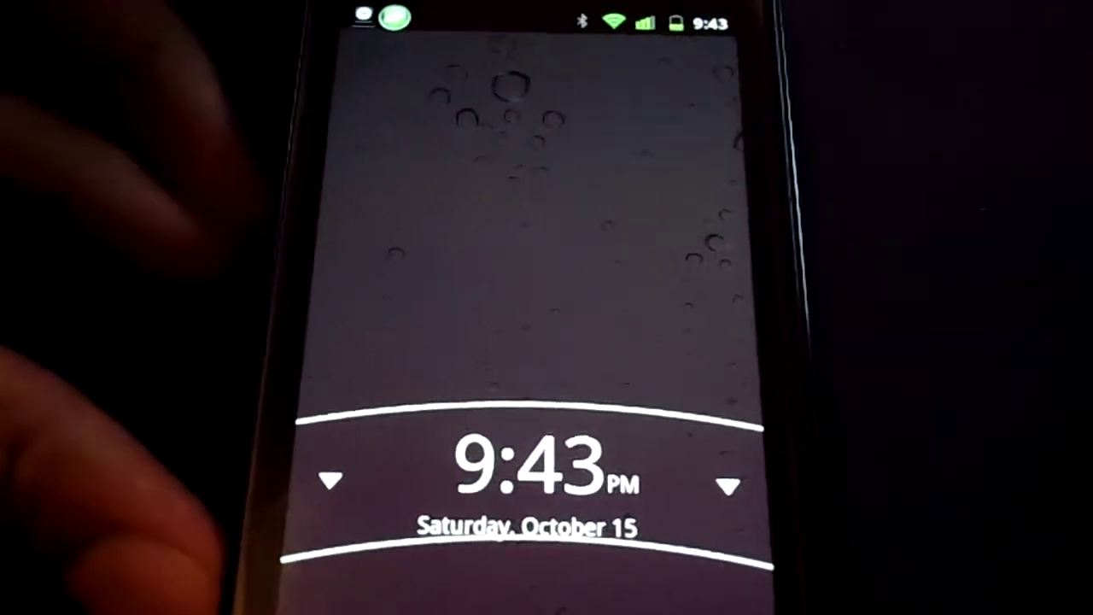
Swipe the lock-screen clock bar down to unlock the phone
left_click_drag(512, 427, 513, 598)
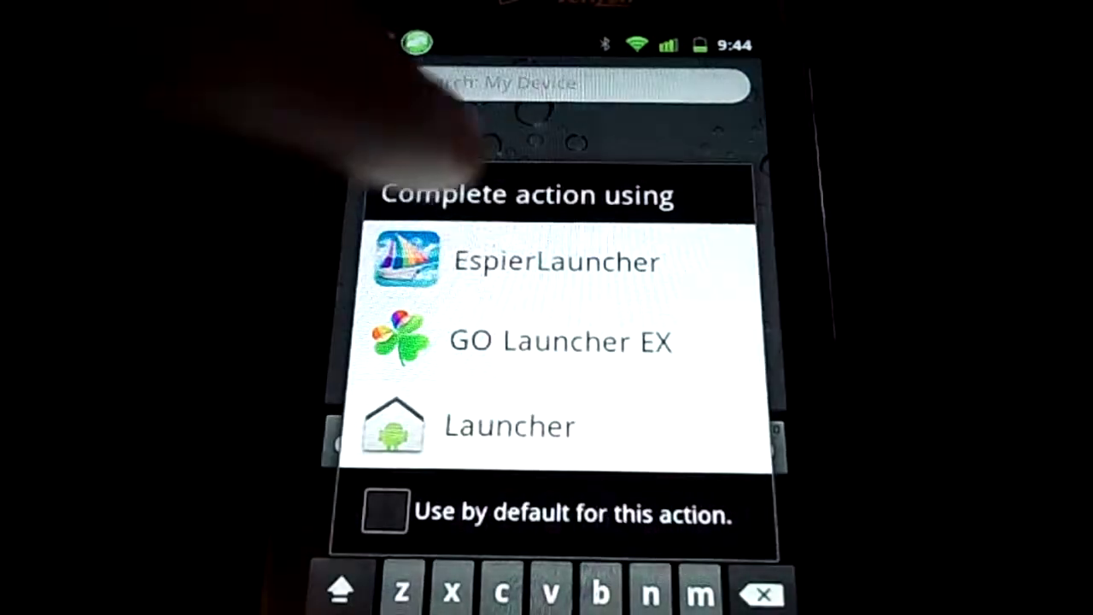
Choose EspierLauncher in the launcher chooser
left_click(555, 260)
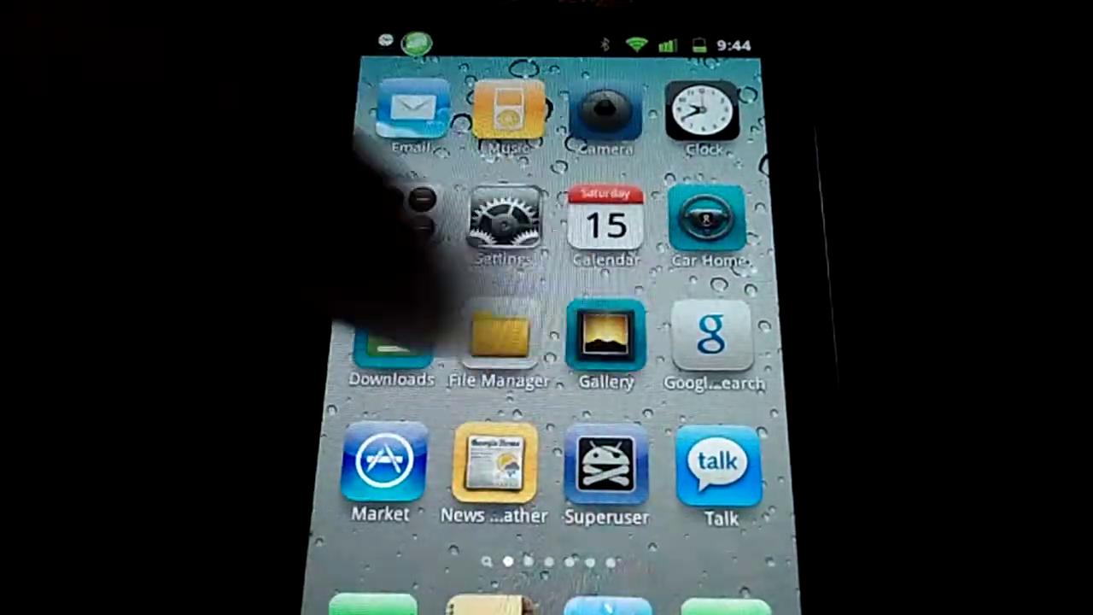
Page through the app screens back to BOLT's page and check the test folder's contents
left_click_drag(640, 341, 384, 341)
left_click_drag(641, 342, 385, 342)
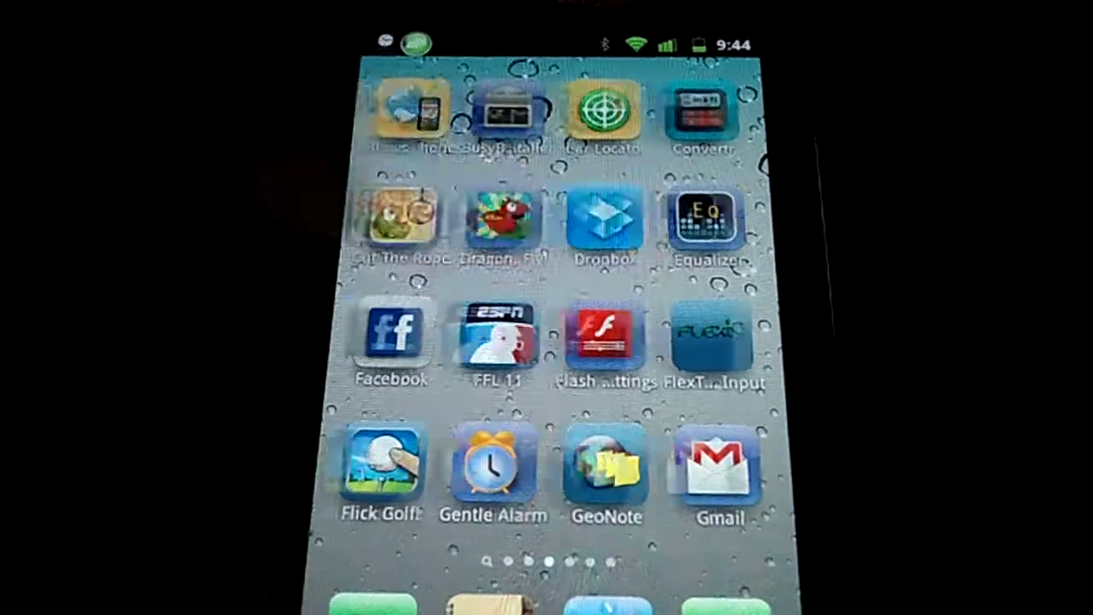
mouse_move(641, 342)
left_mouse_down()
mouse_move(385, 342)
mouse_move(640, 342)
left_mouse_up()
left_click_drag(385, 342, 640, 341)
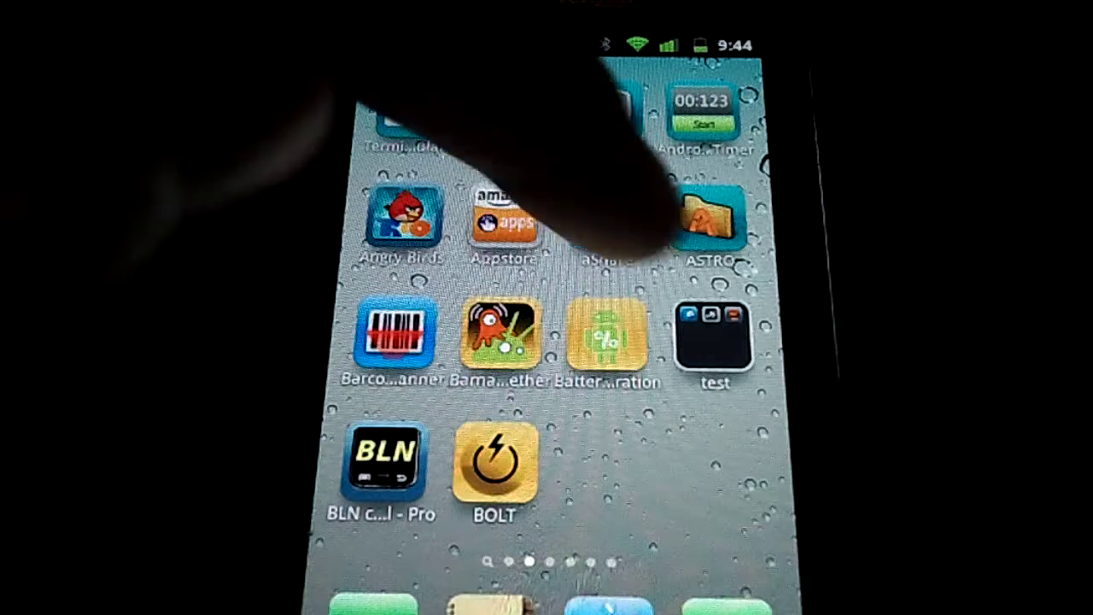
left_click(713, 337)
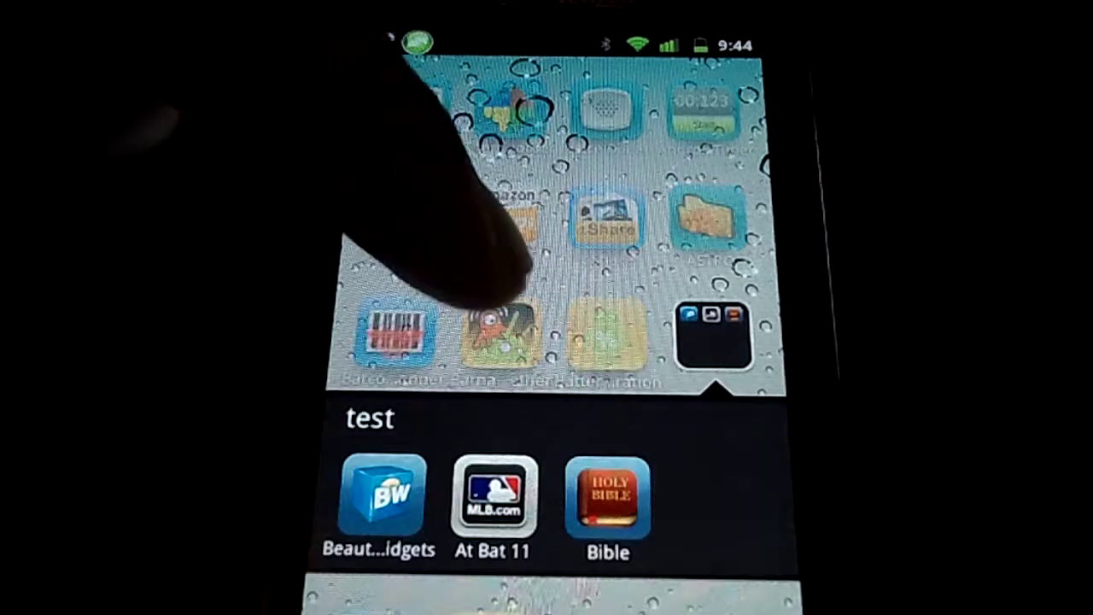
left_click(504, 299)
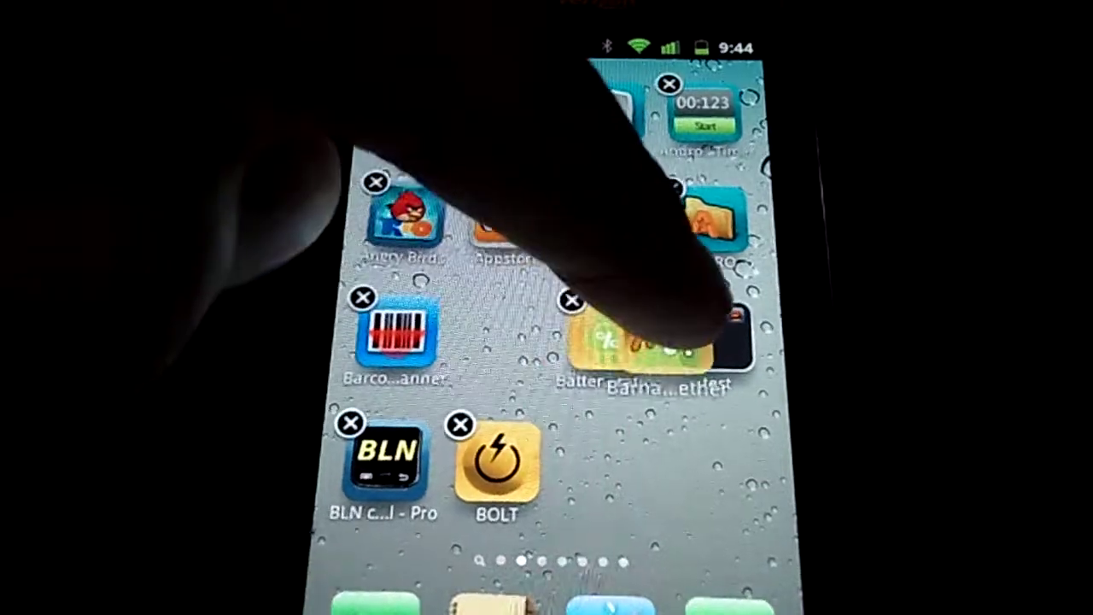
Drop Barnacle into test, then group Angry Birds, Barcode Scanner and aShare into Folder
left_click_drag(513, 342, 714, 333)
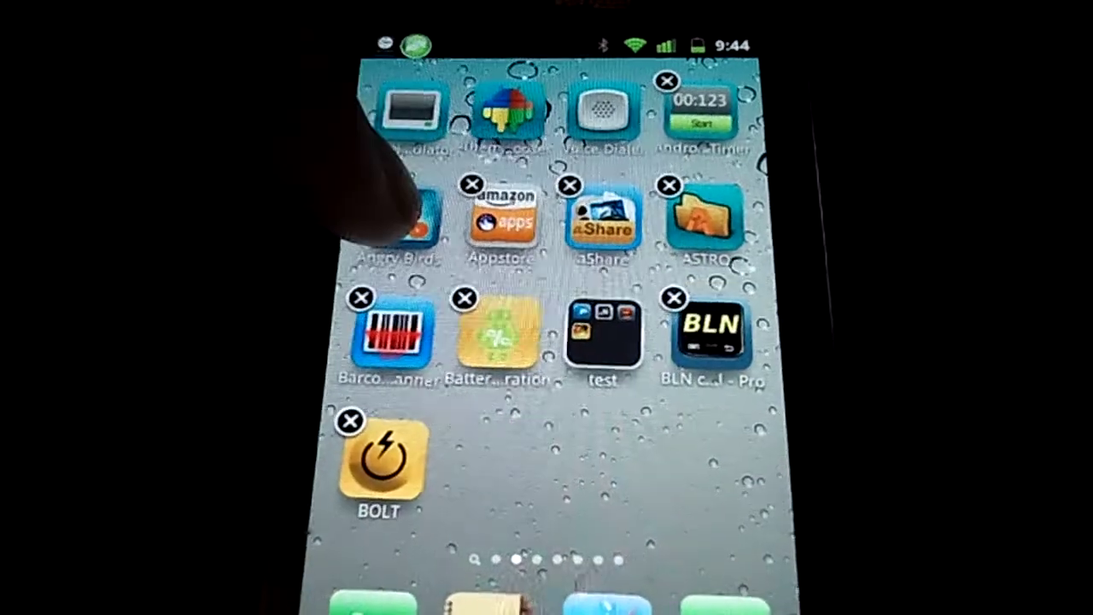
left_click_drag(410, 217, 395, 333)
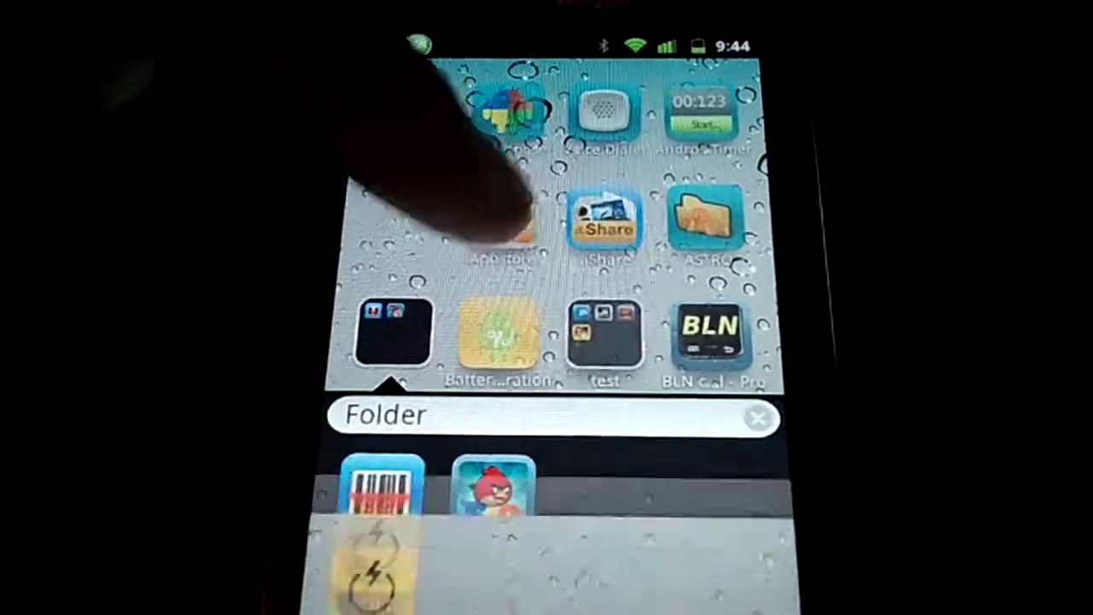
left_click(452, 222)
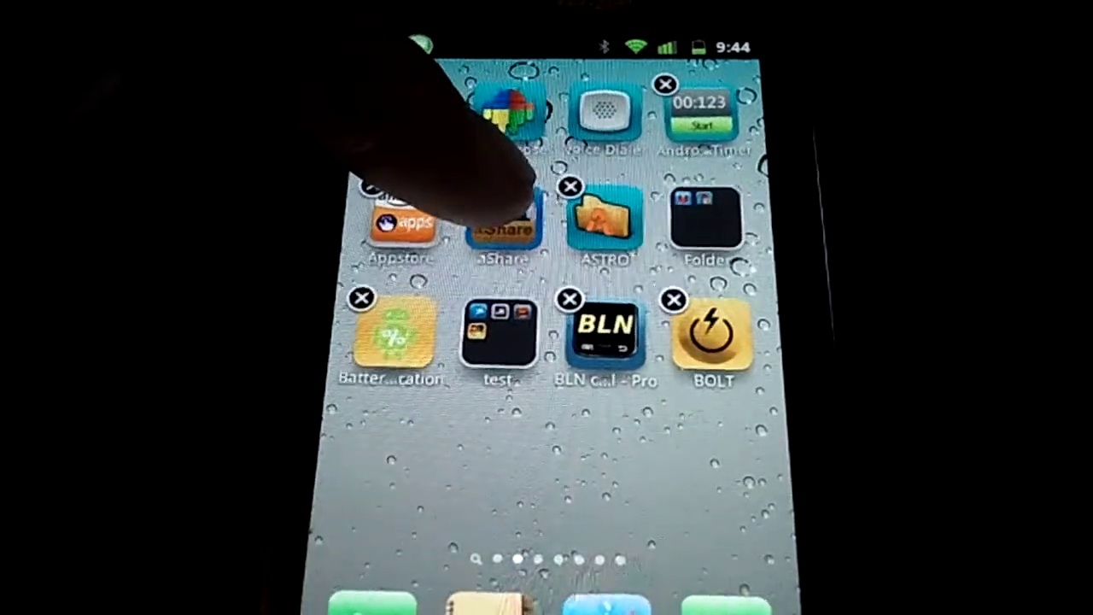
left_click_drag(478, 171, 709, 197)
left_click_drag(508, 218, 709, 214)
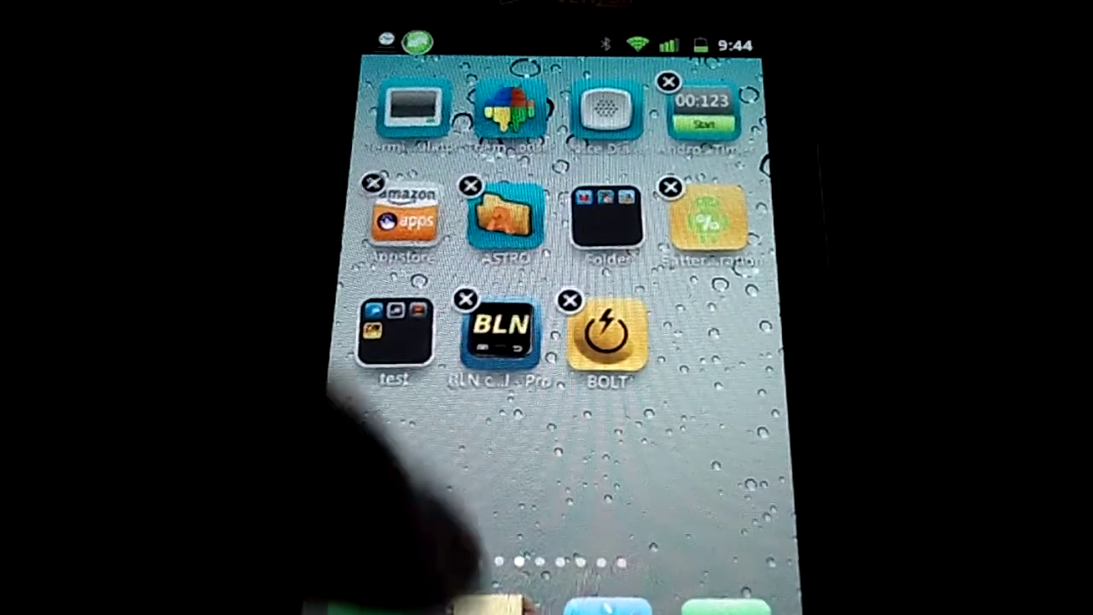
Exit icon-edit mode, dismiss the recent apps tray, and page through the home screens
left_click(513, 487)
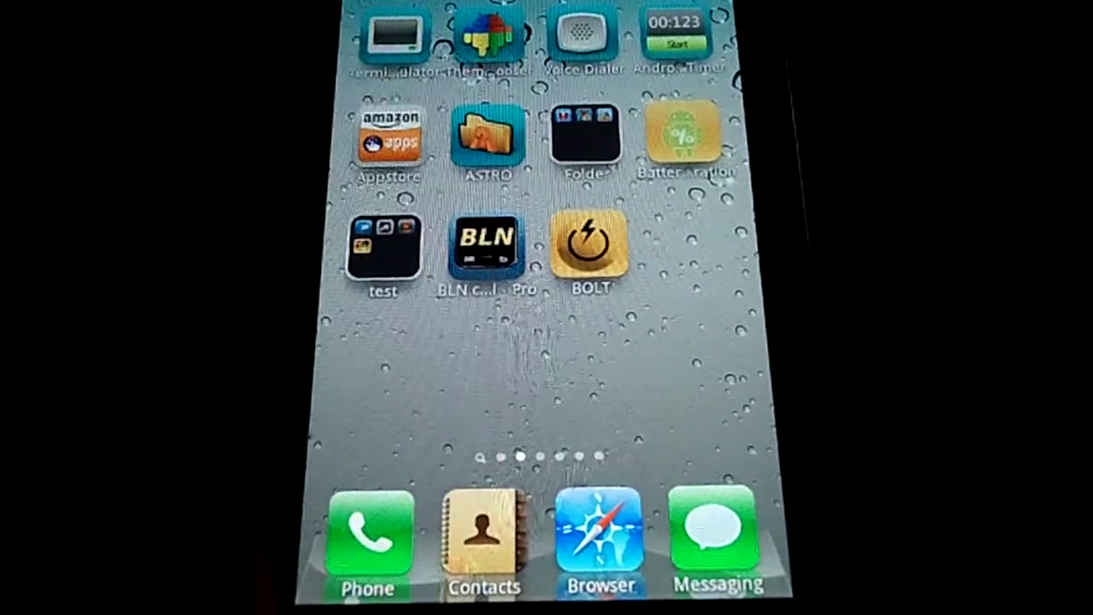
key("Home")
key("Home")
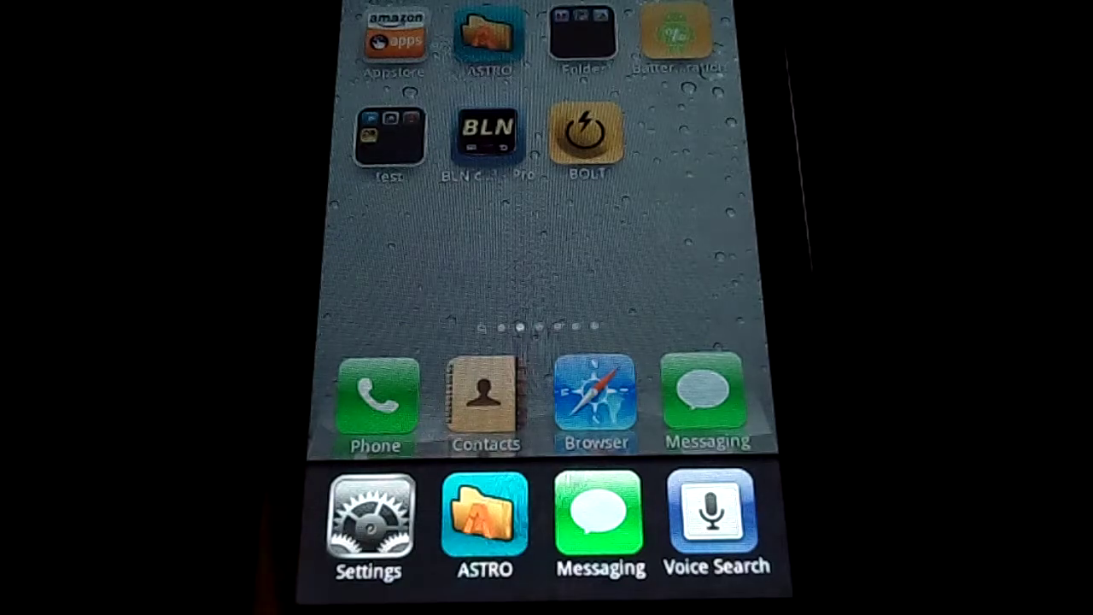
left_click(597, 324)
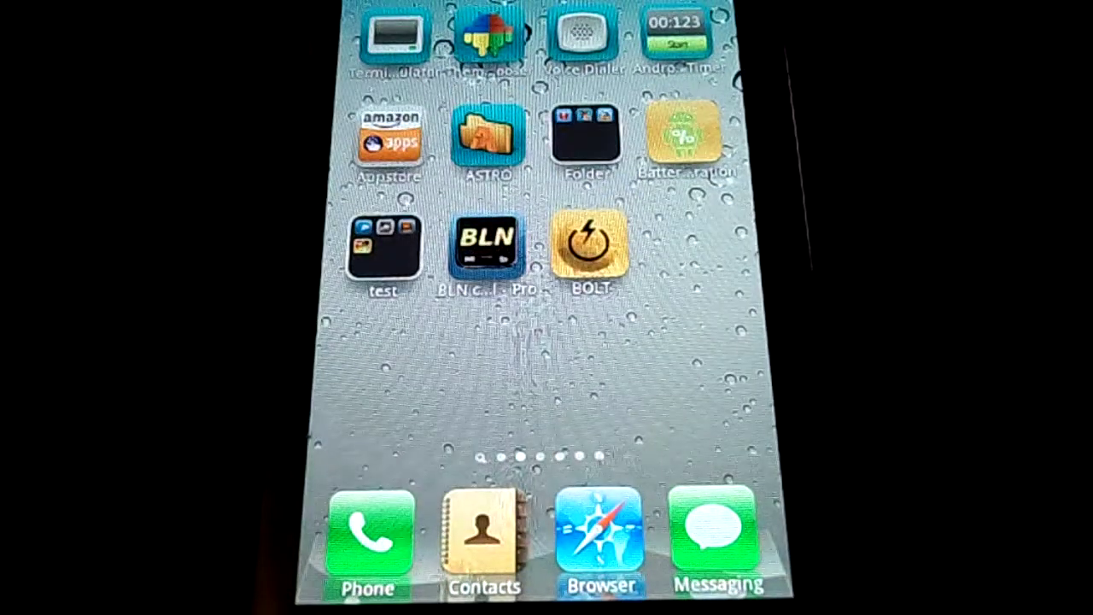
mouse_move(641, 256)
left_mouse_down()
mouse_move(384, 256)
mouse_move(641, 256)
left_mouse_up()
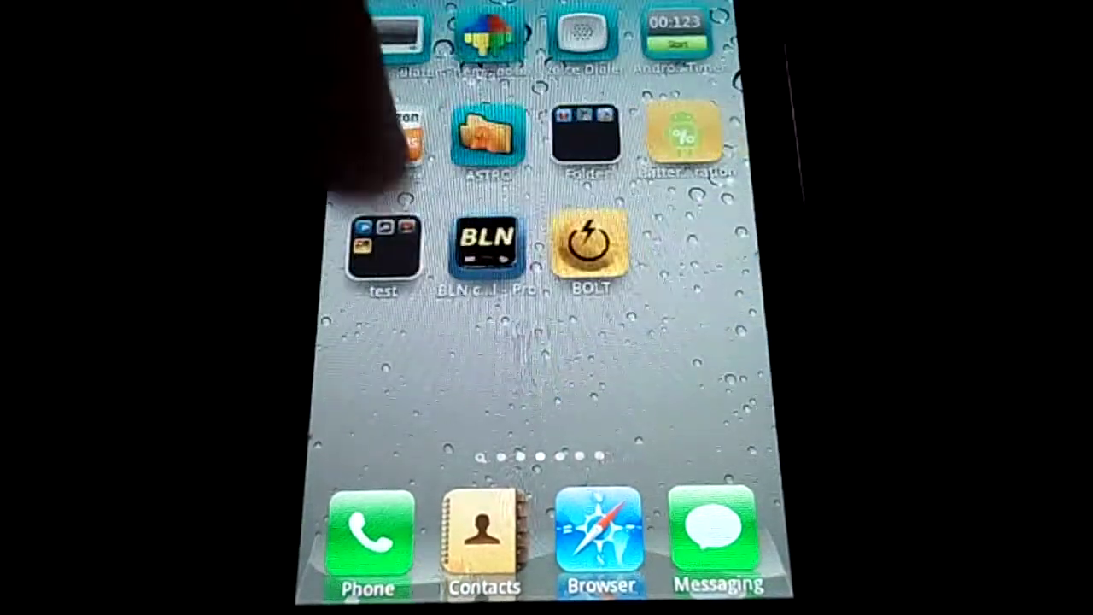
left_click_drag(384, 256, 640, 256)
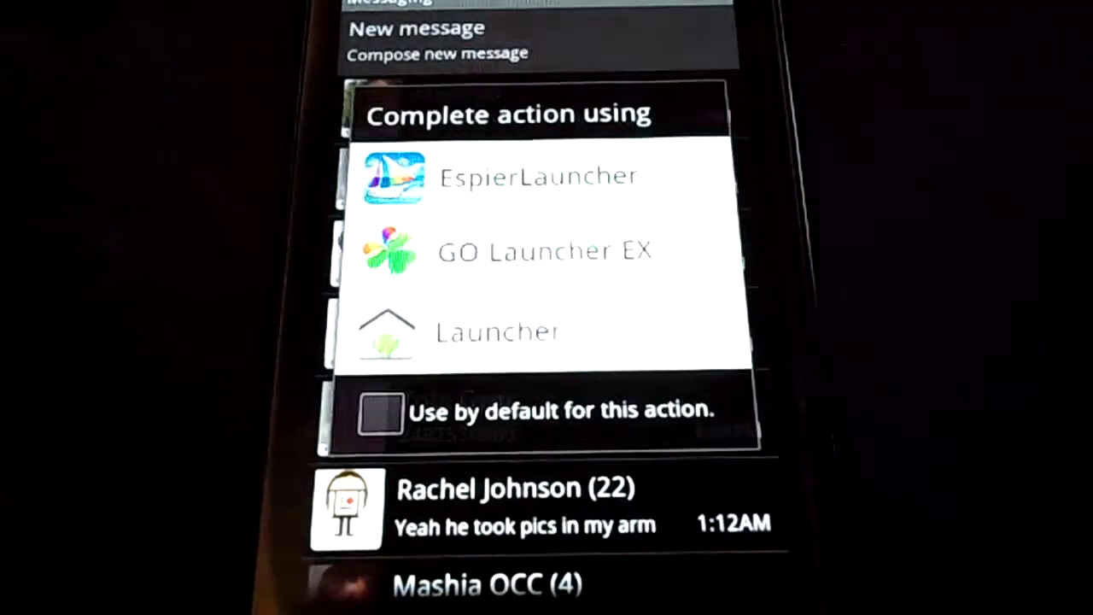
Pick EspierLauncher in the chooser to return to the home screen
left_click(427, 176)
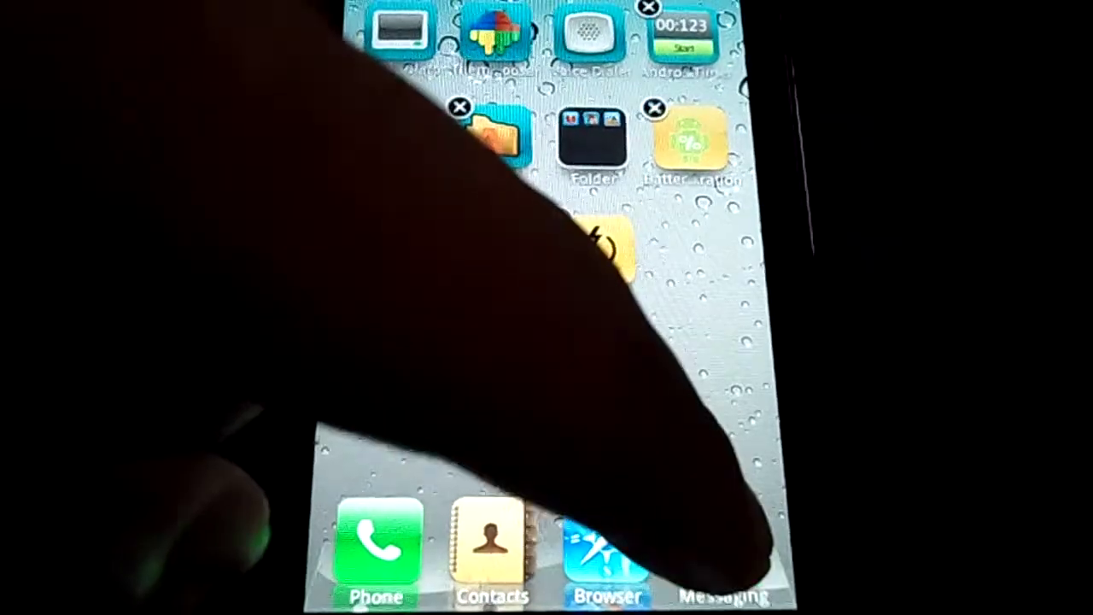
Swap Messaging out of the dock for BOLT, then exit edit mode
left_click_drag(716, 531, 657, 257)
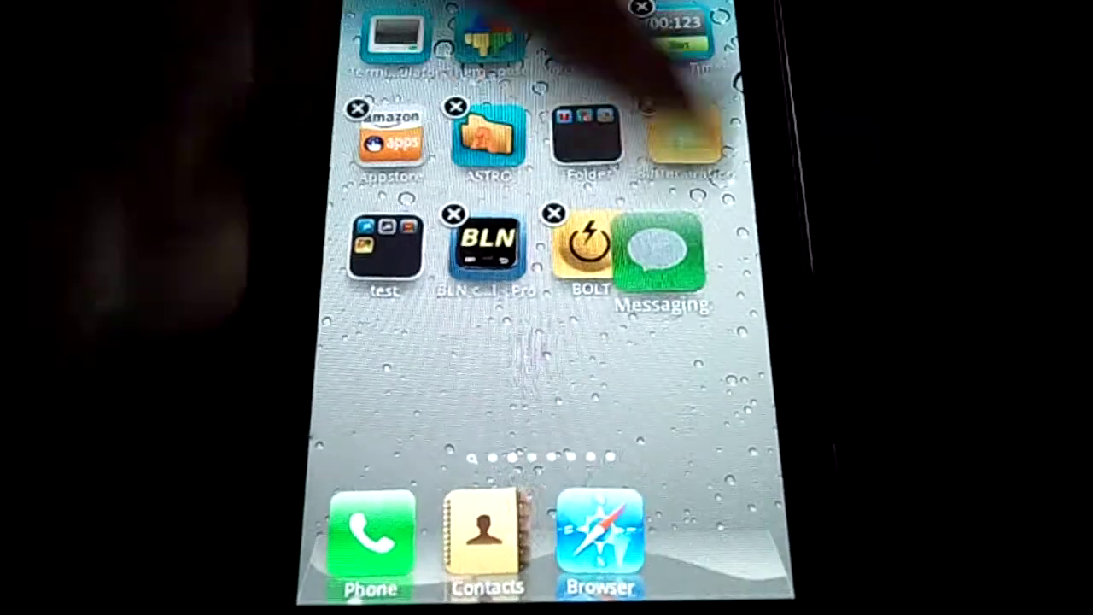
left_click_drag(589, 243, 681, 534)
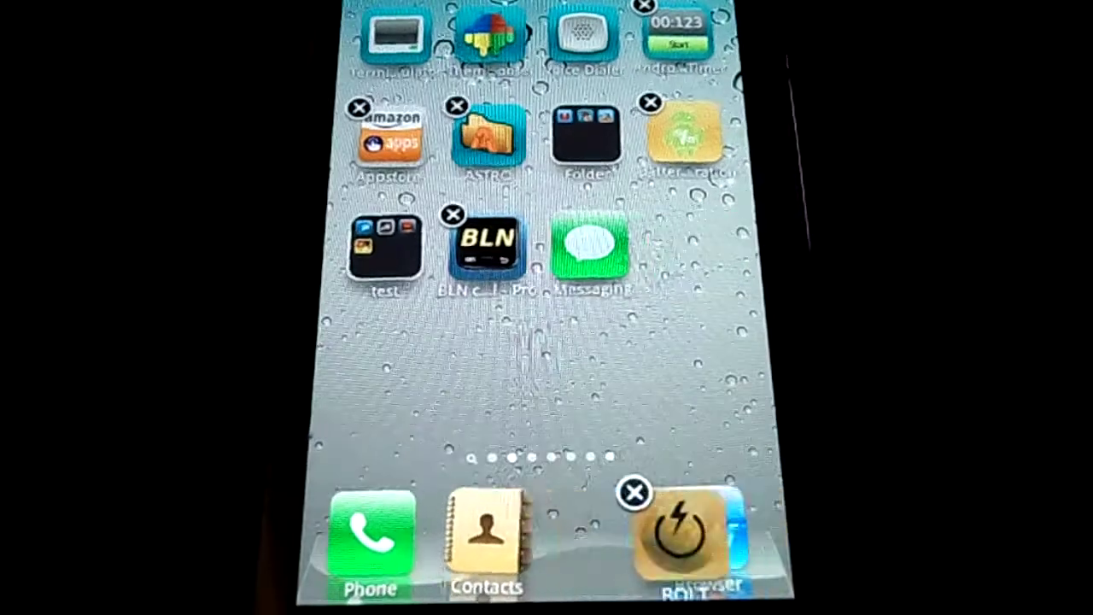
left_click_drag(385, 342, 598, 359)
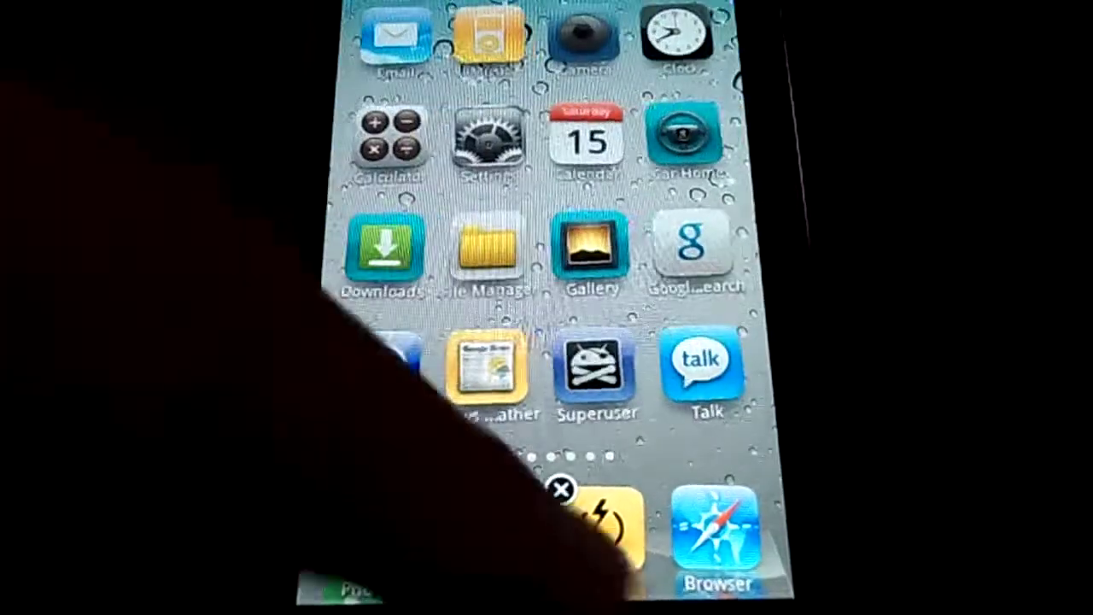
key("Home")
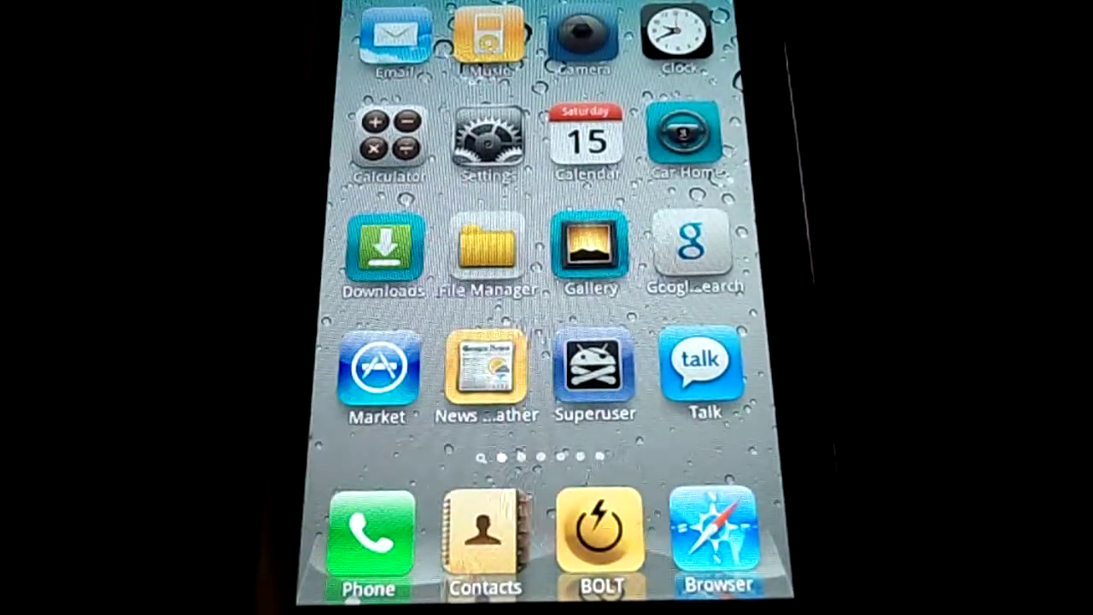